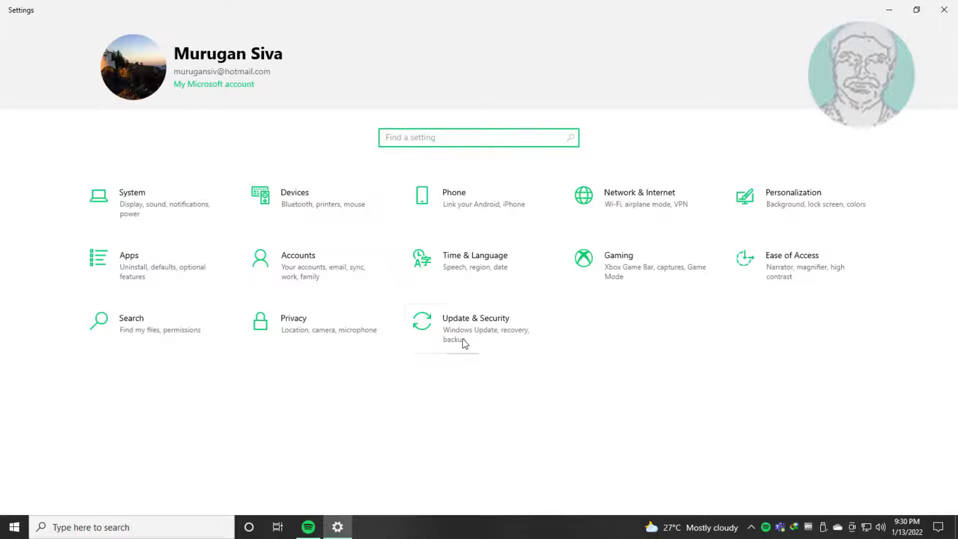
- Open the additional troubleshooters from the Troubleshoot page of the Update & Security settings
click(466, 339)
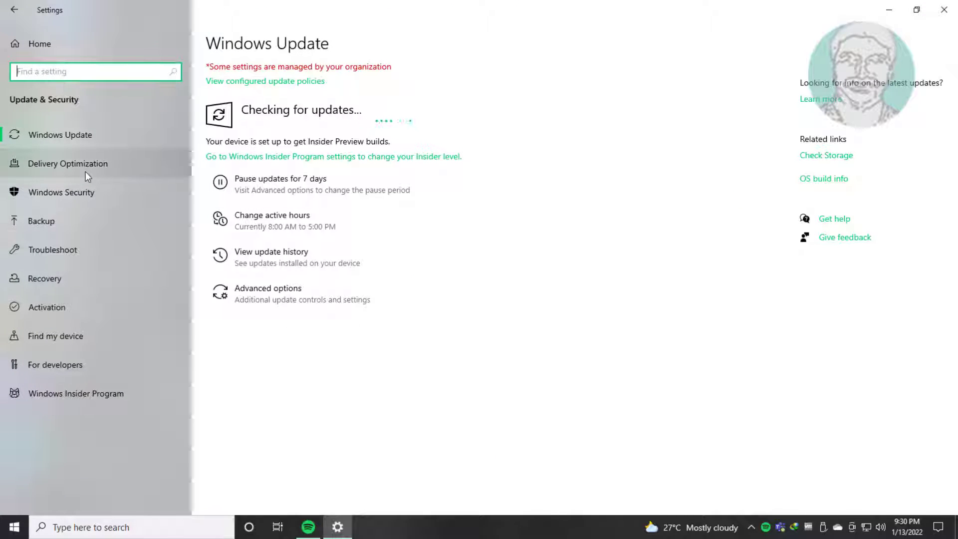
click(54, 255)
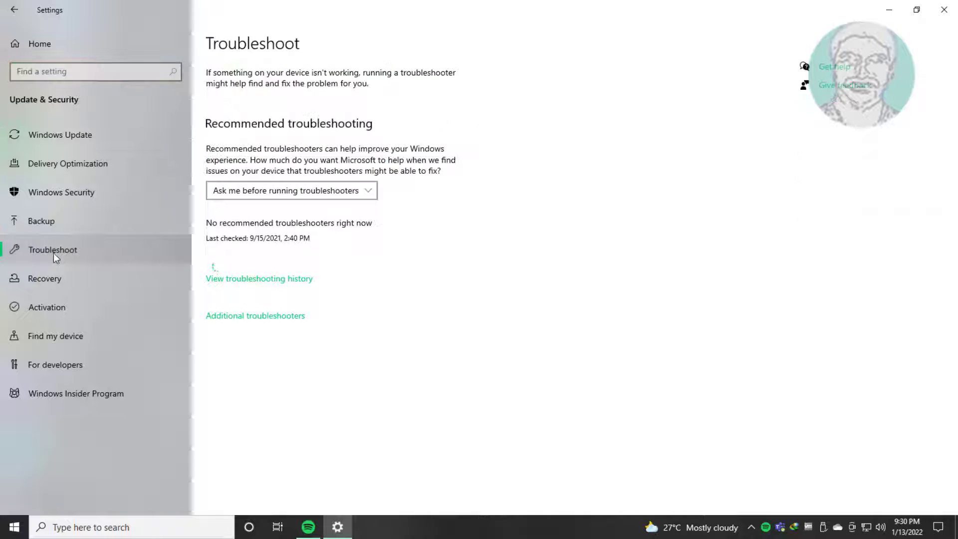
click(235, 319)
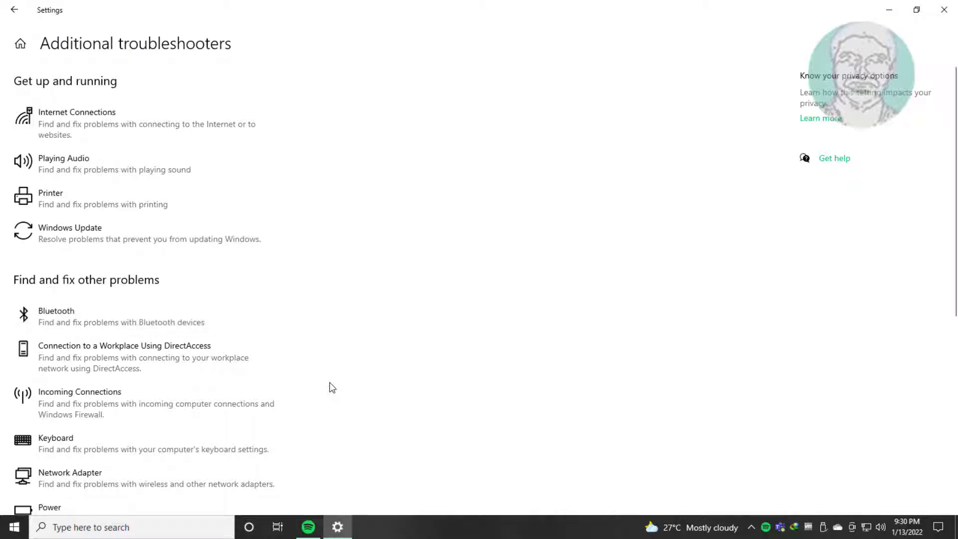
- Run the Recording Audio troubleshooter and close it once troubleshooting has completed
scroll(331, 387, down, 3)
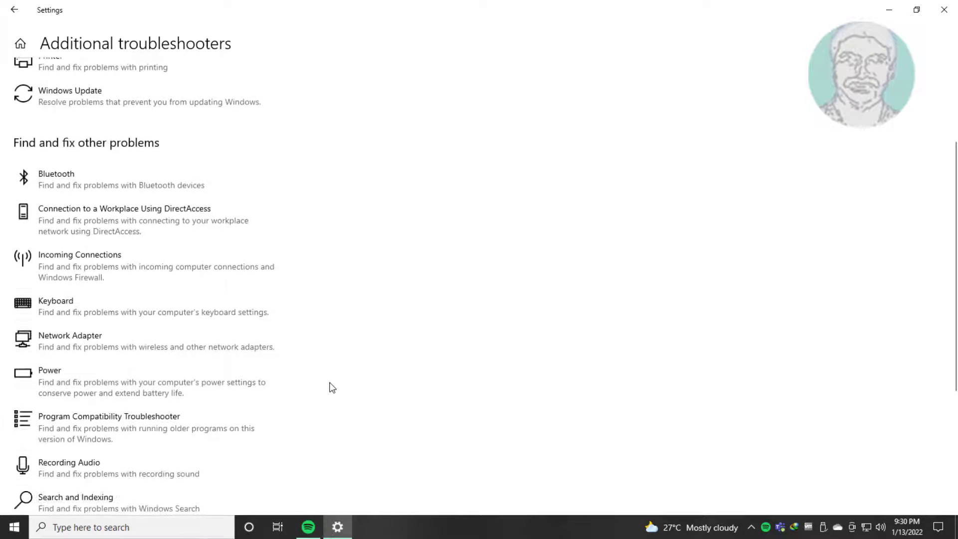
click(103, 470)
scroll(310, 444, down, 3)
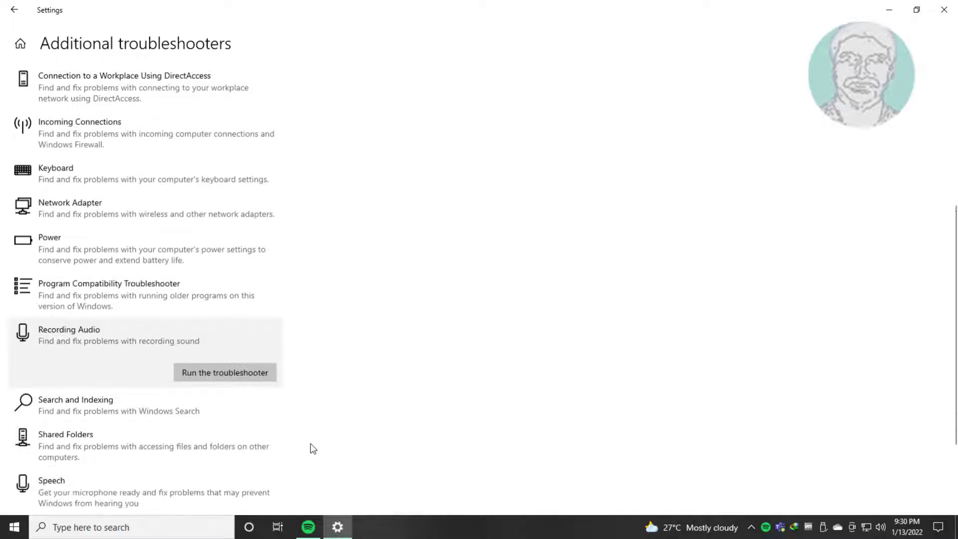
click(231, 370)
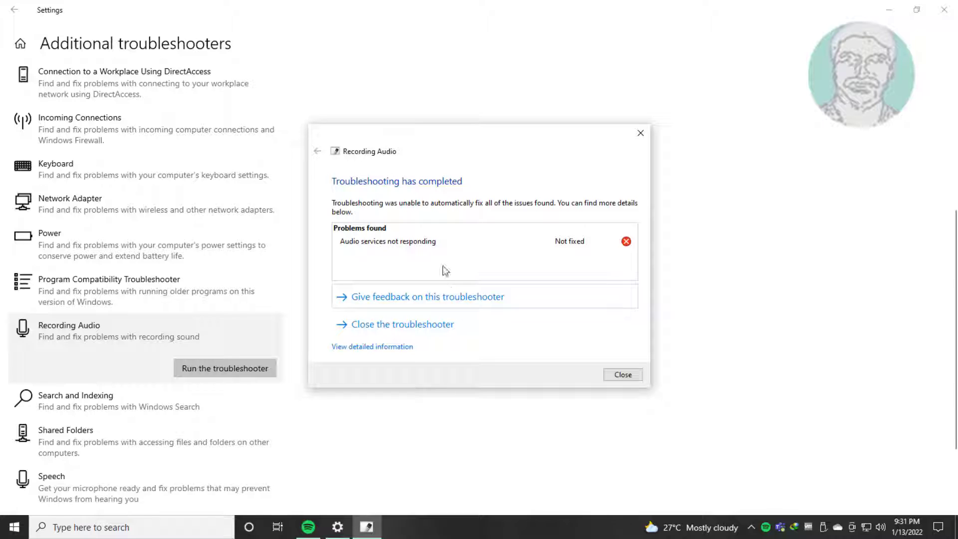
click(635, 376)
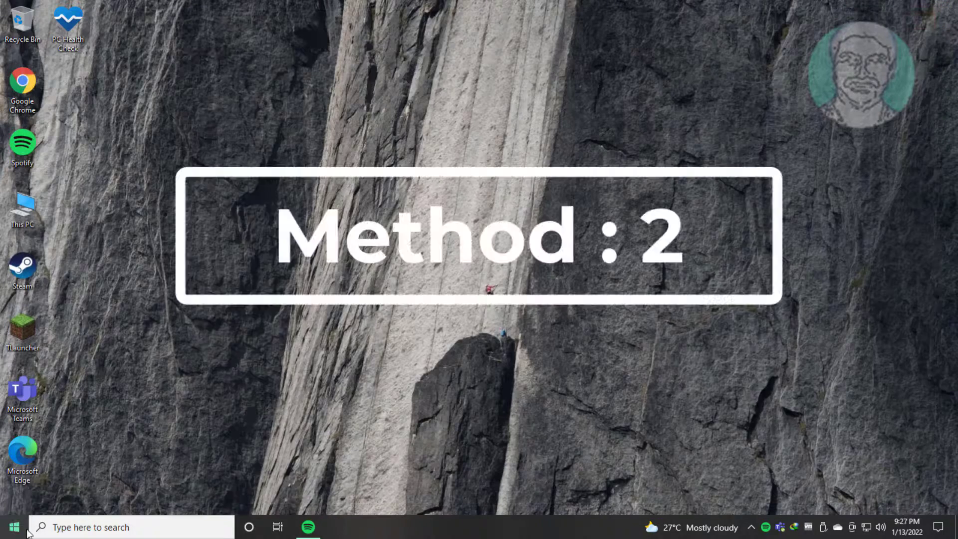
- Open the Windows Settings and display the Microphone app permissions in the Privacy category
click(25, 530)
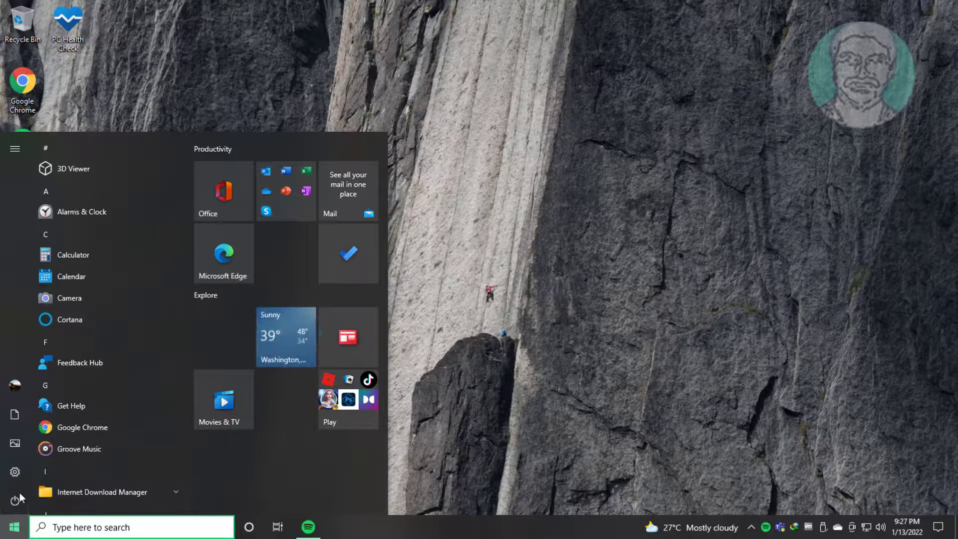
click(14, 467)
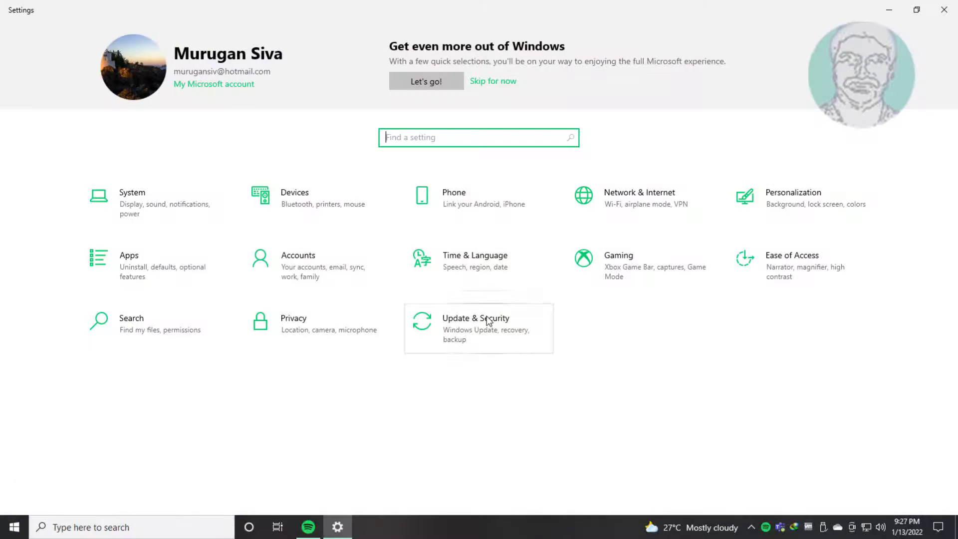
click(328, 321)
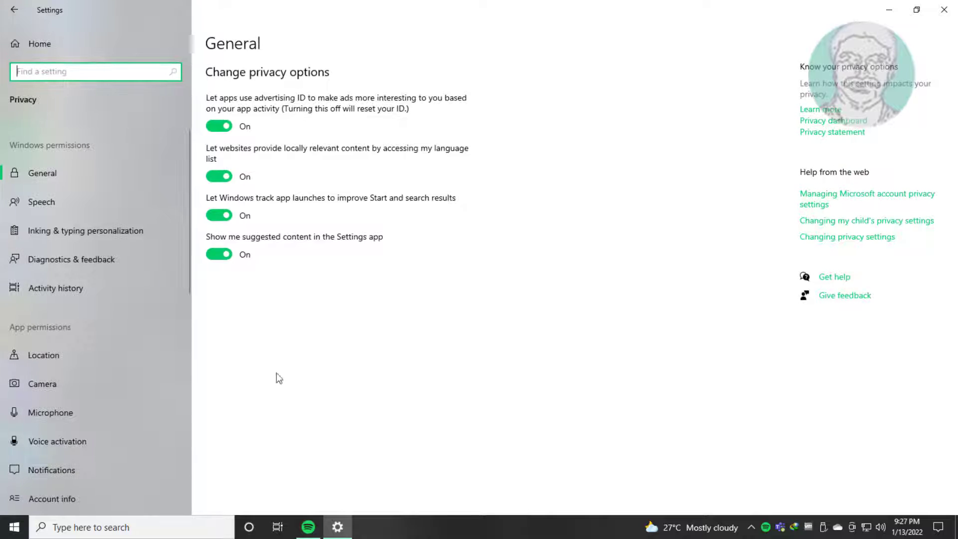
scroll(158, 404, down, 3)
click(59, 232)
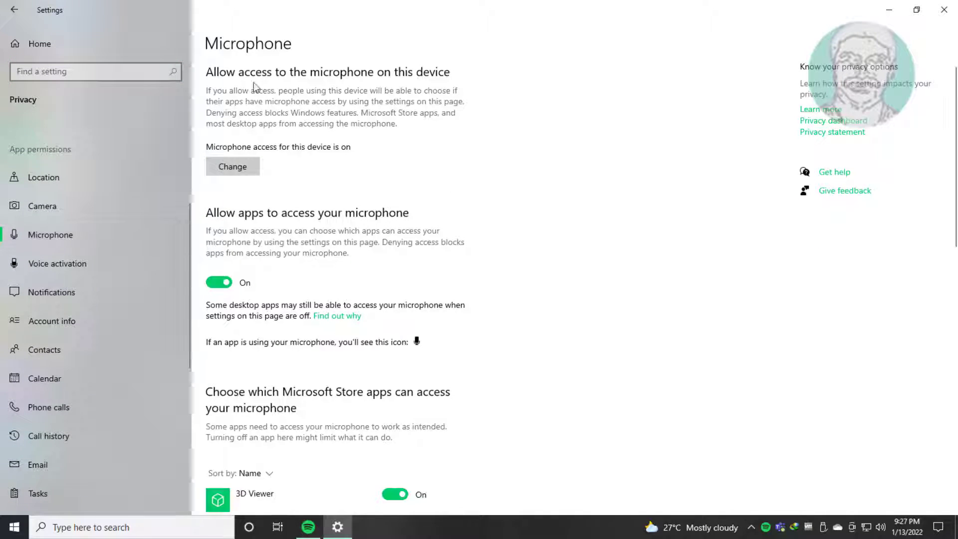
- Check microphone access for this device, Microsoft Store apps and desktop apps, and close the Settings window
click(248, 169)
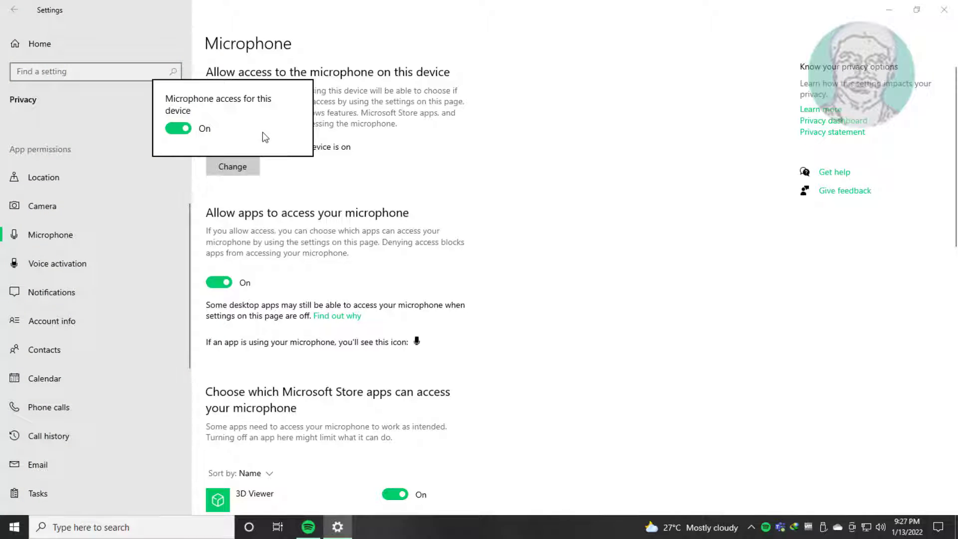
click(293, 182)
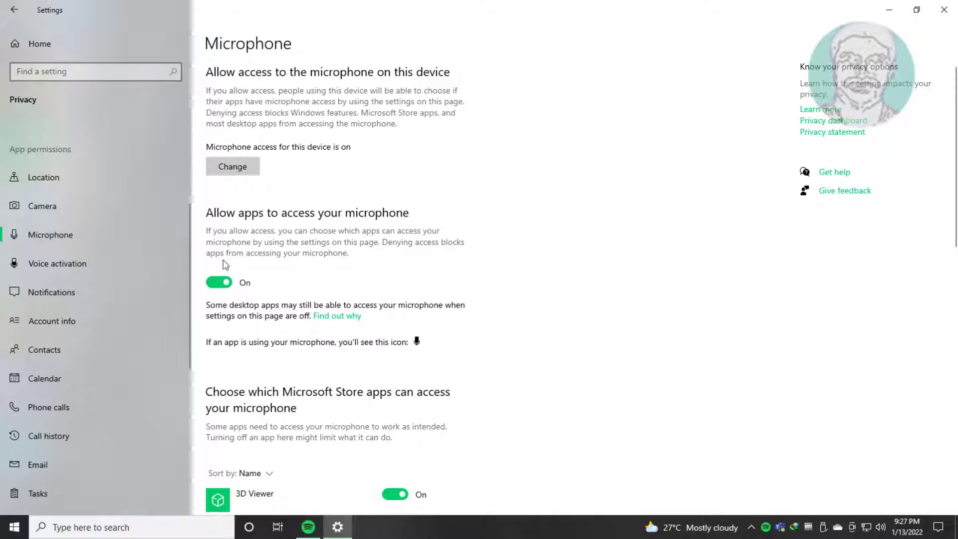
scroll(491, 417, down, 1)
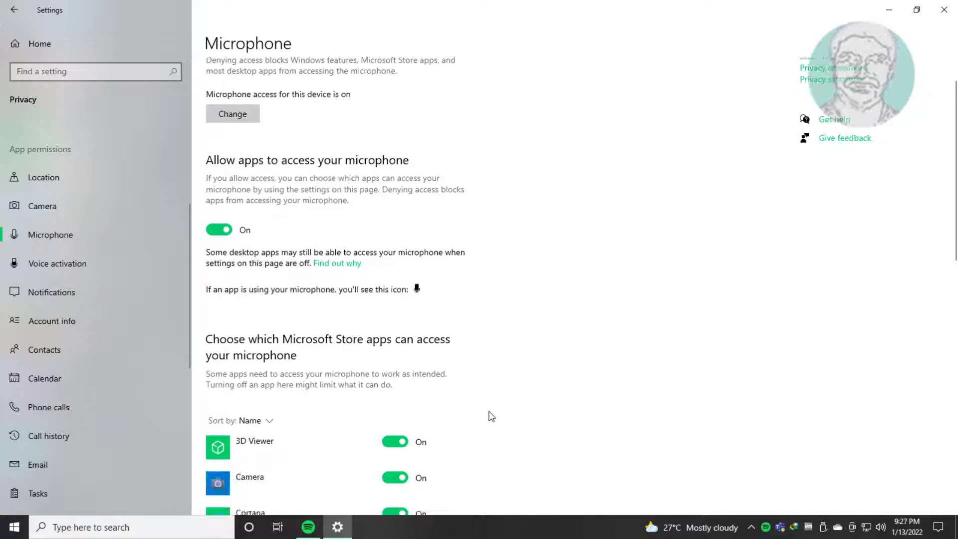
scroll(491, 417, down, 12)
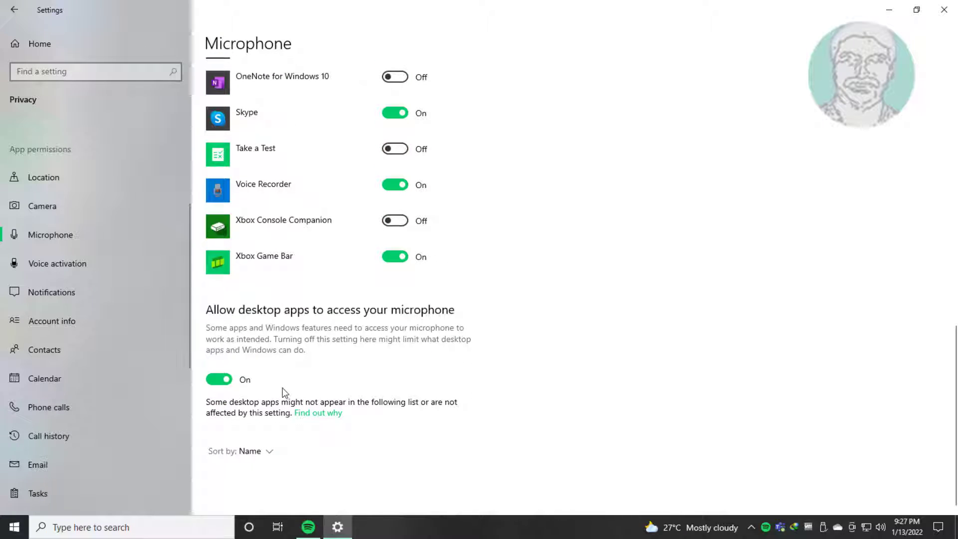
scroll(508, 469, up, 14)
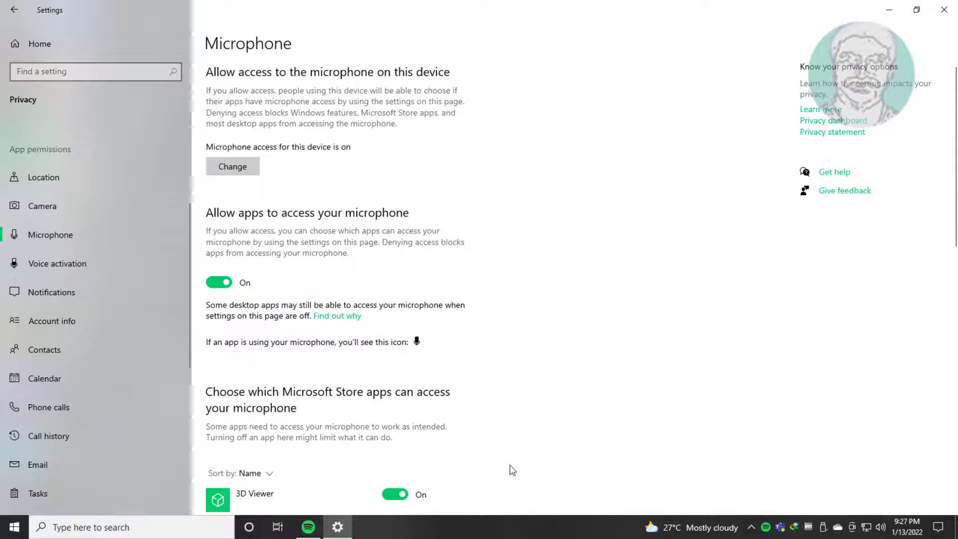
click(14, 9)
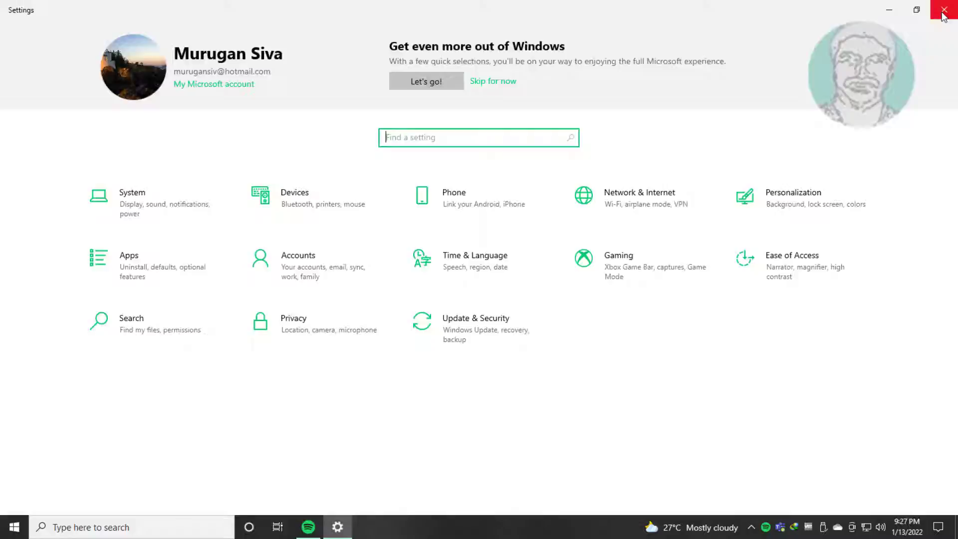
click(943, 10)
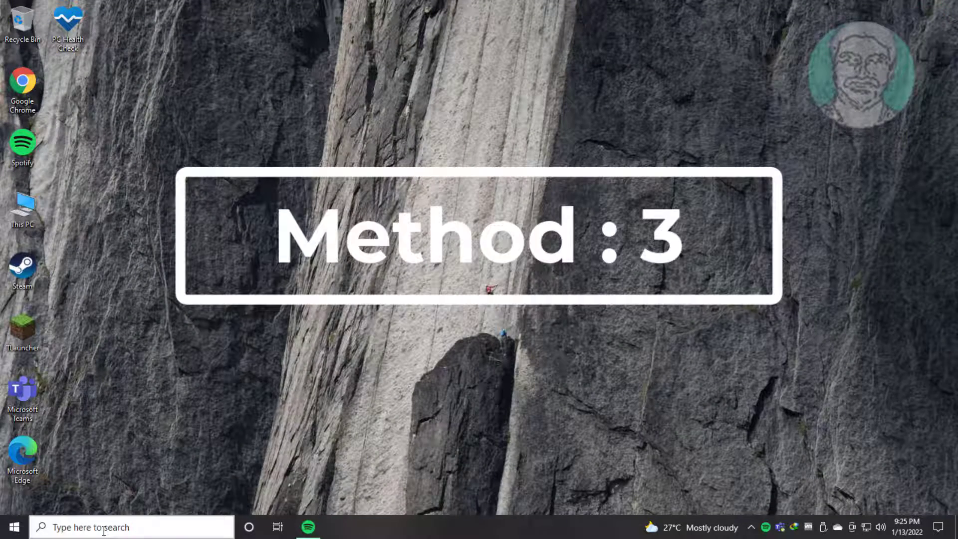
- Search Windows for mmsys.cpl and open the Sound control panel item
click(103, 528)
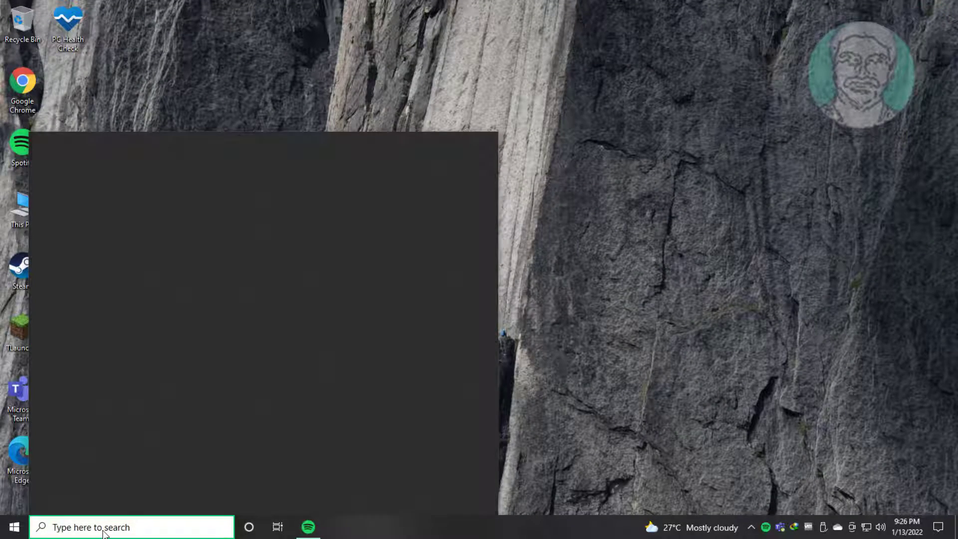
text(mmsys.c)
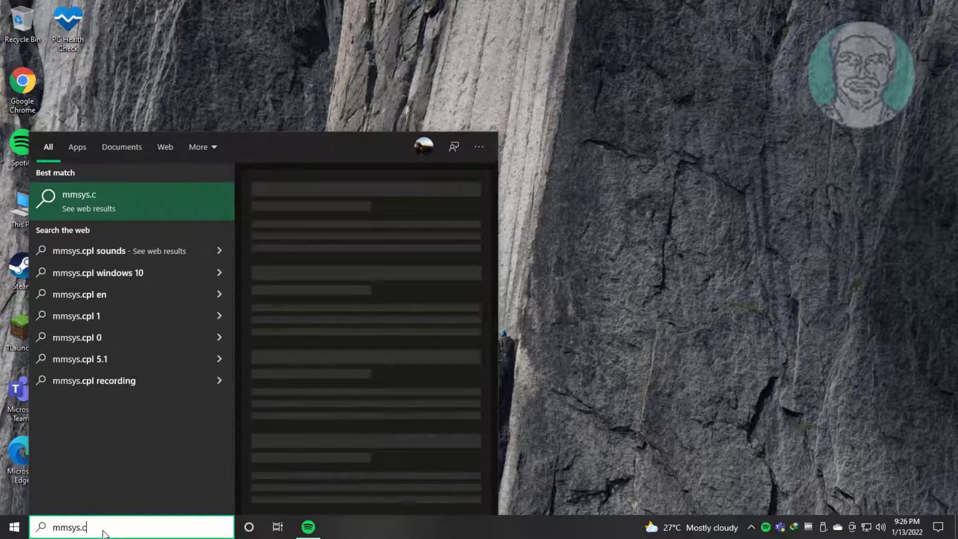
text(pl)
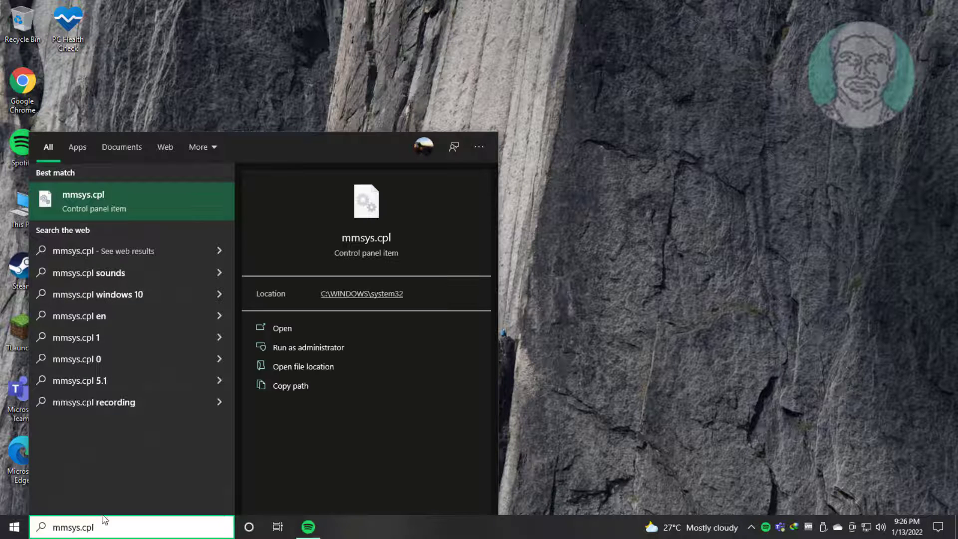
click(104, 205)
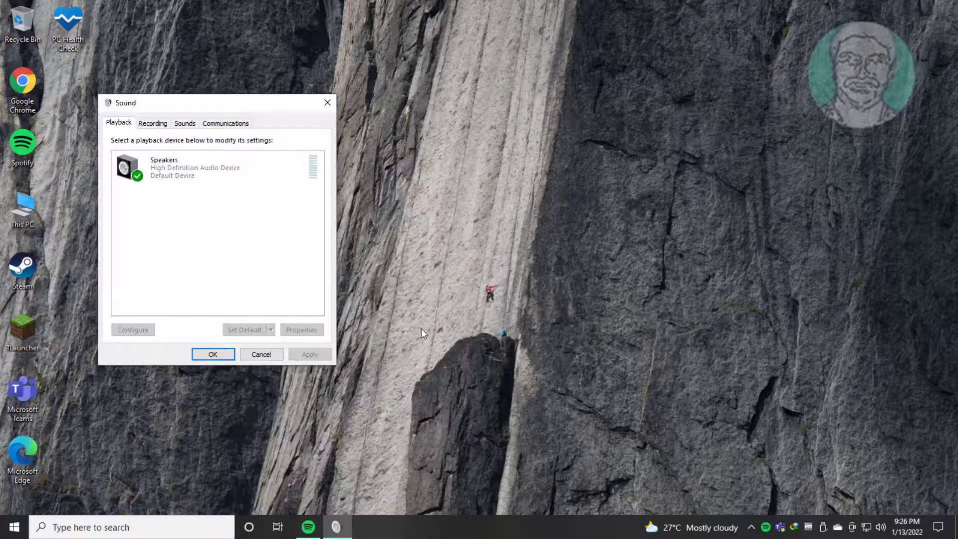
- Move the Sound dialog toward the screen's centre and open the properties of the Microphone recording device
drag(218, 102, 435, 92)
click(378, 116)
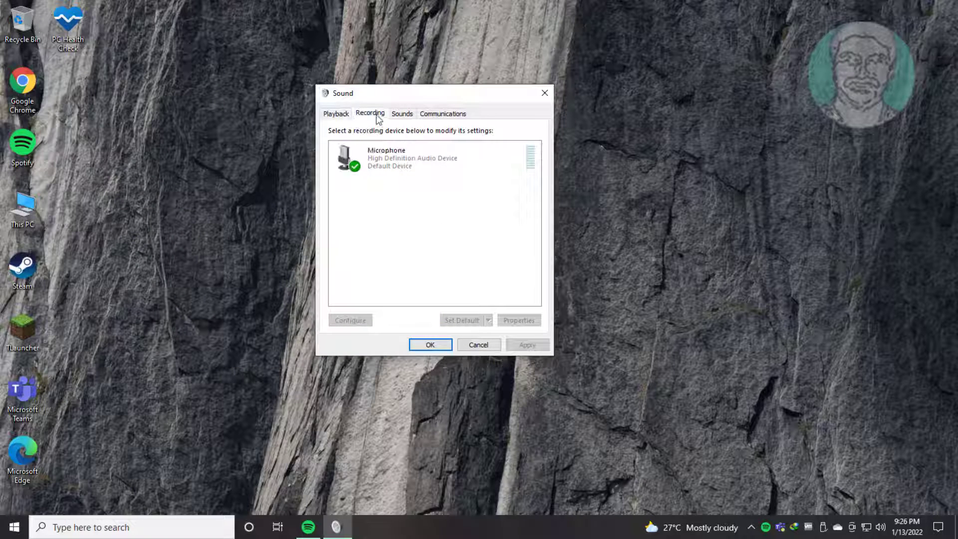
click(413, 158)
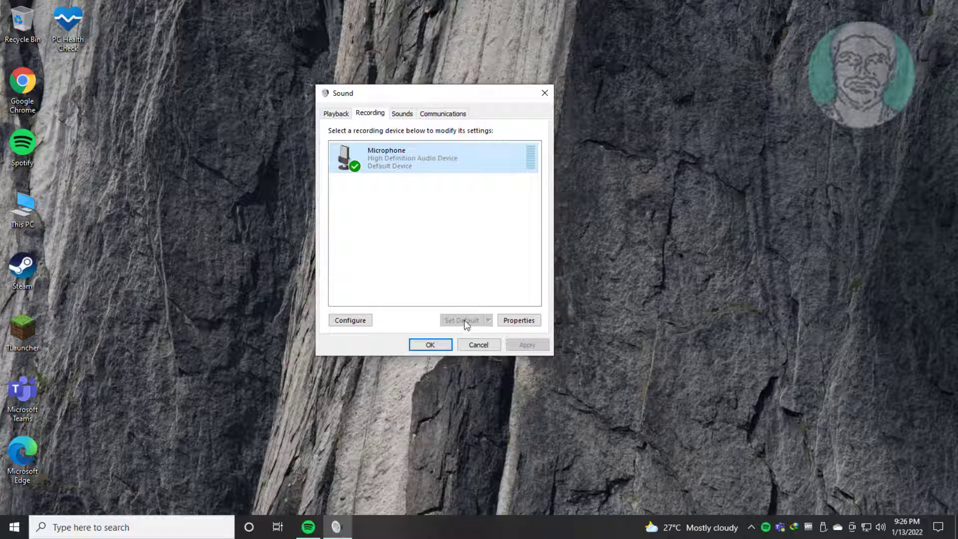
click(519, 320)
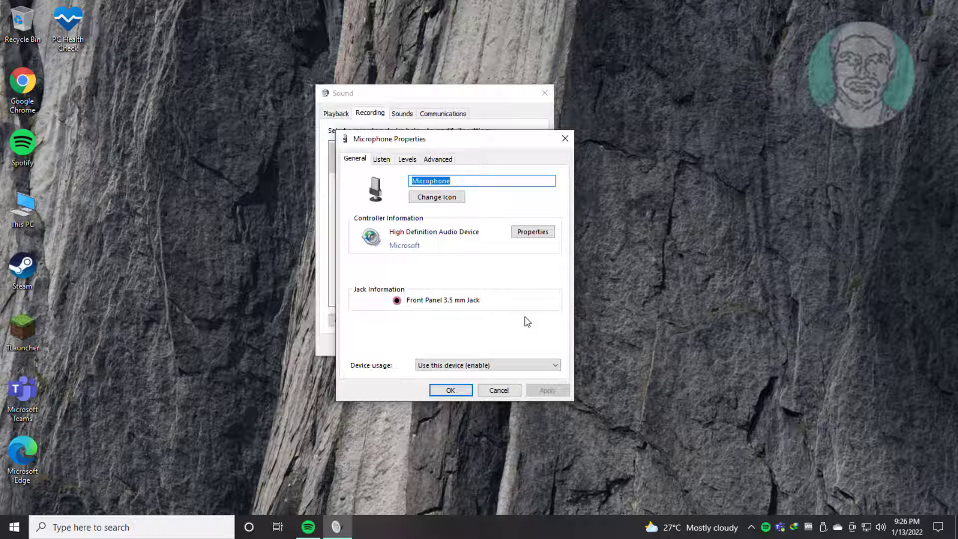
- Set the microphone's device usage to "Use this device (enable)", review its levels, and accept both sound dialogs
click(489, 365)
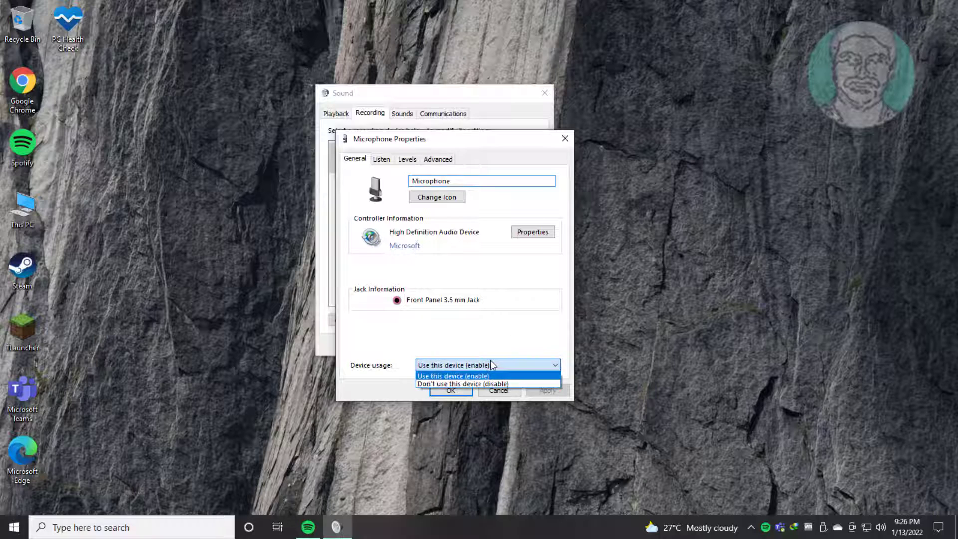
click(464, 366)
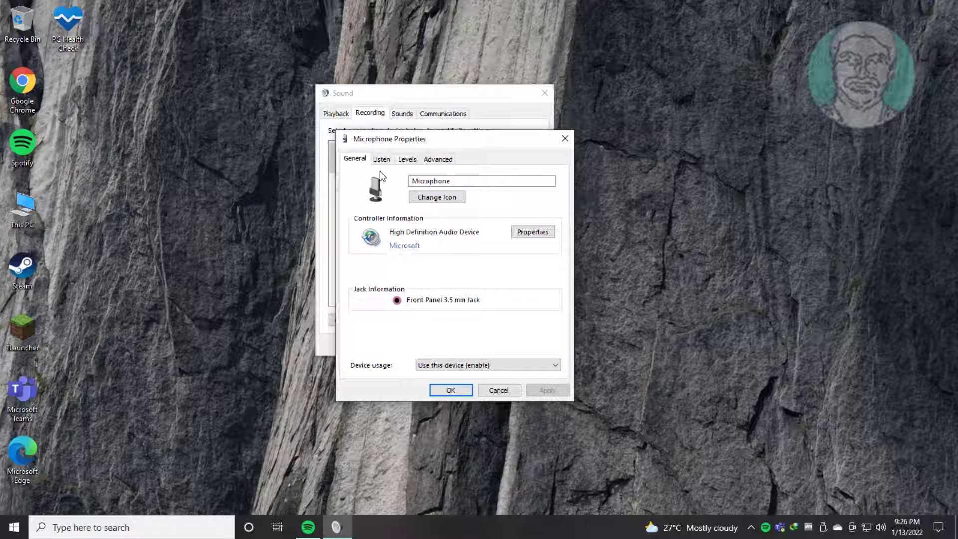
click(408, 159)
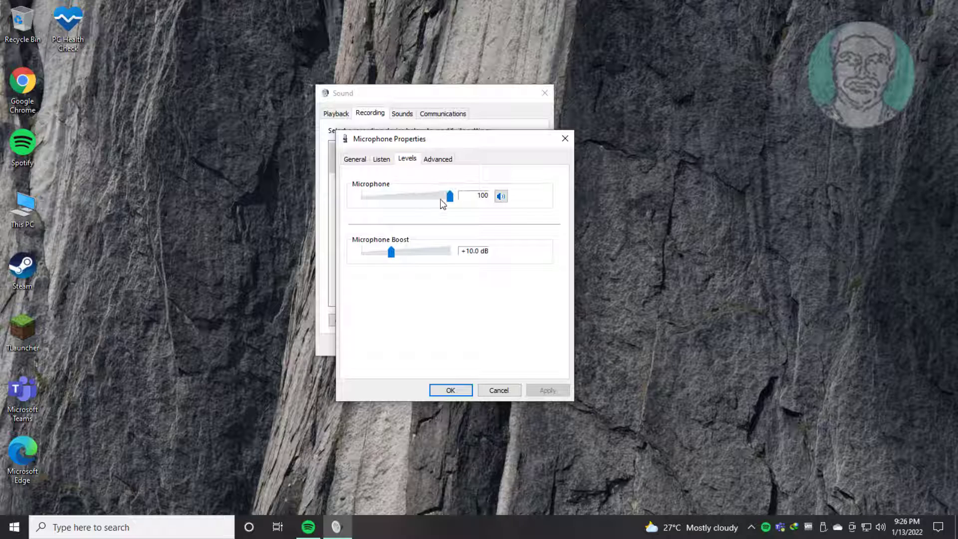
click(455, 388)
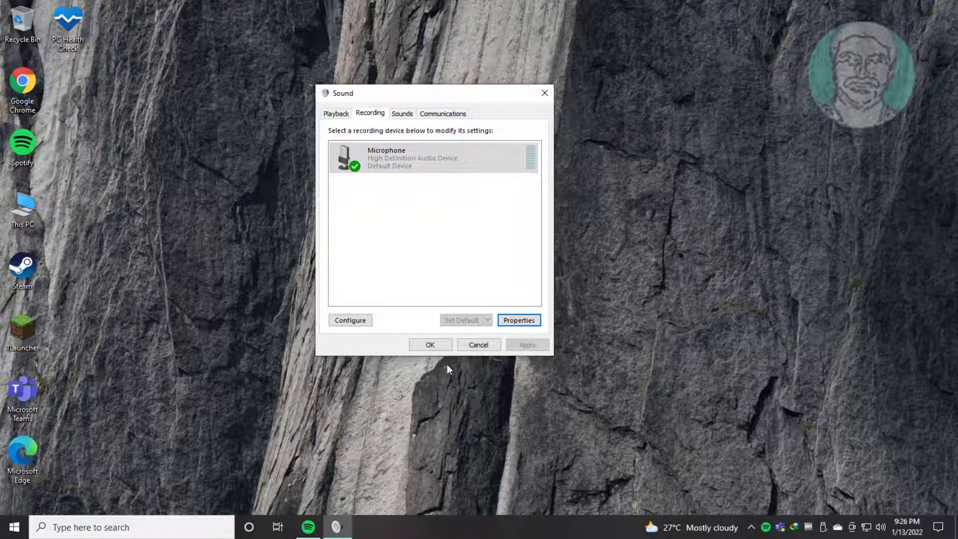
click(436, 344)
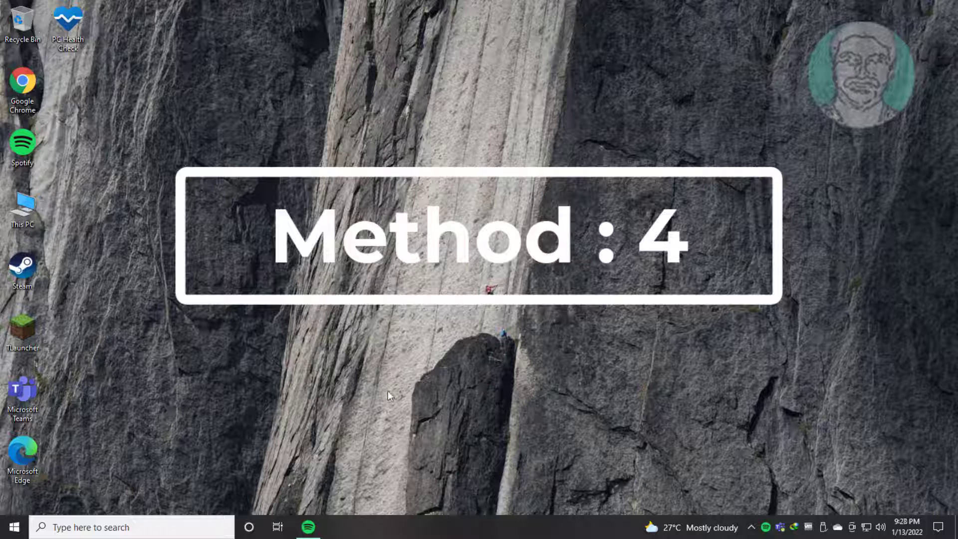
- Search Windows for device manager and open Device Manager
click(103, 530)
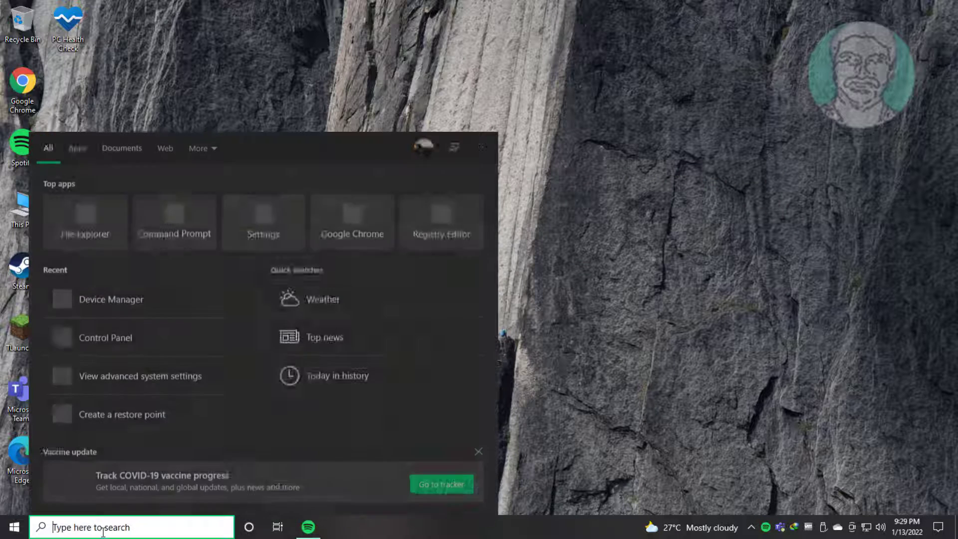
text(device )
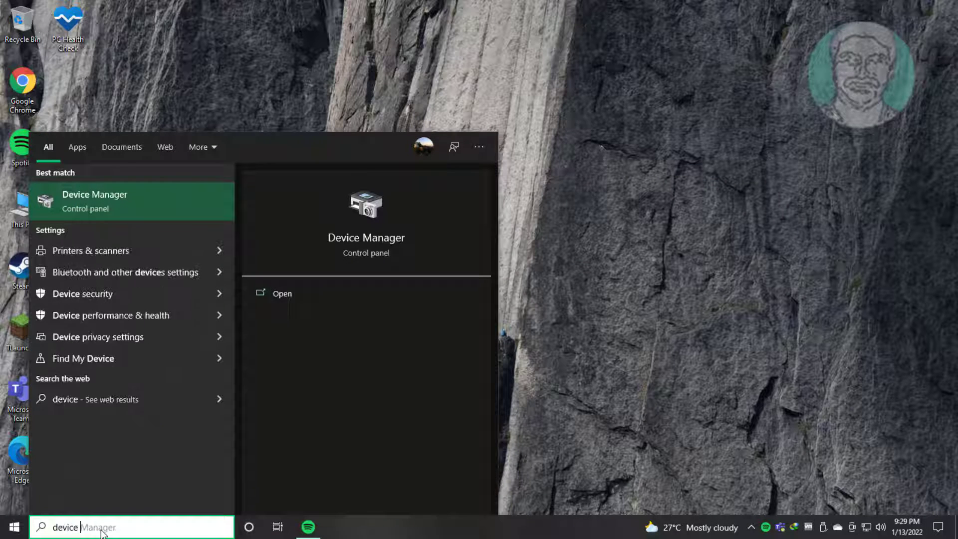
text(manager)
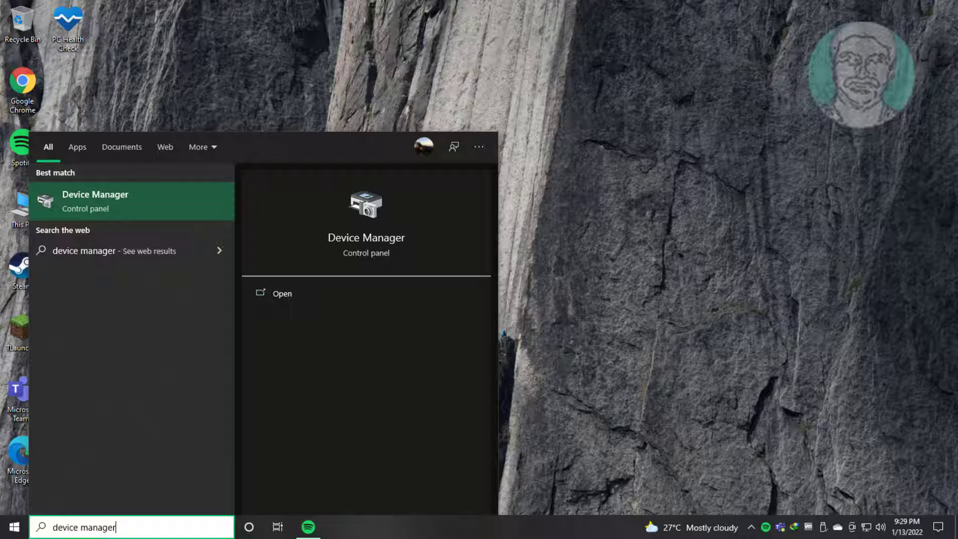
click(160, 215)
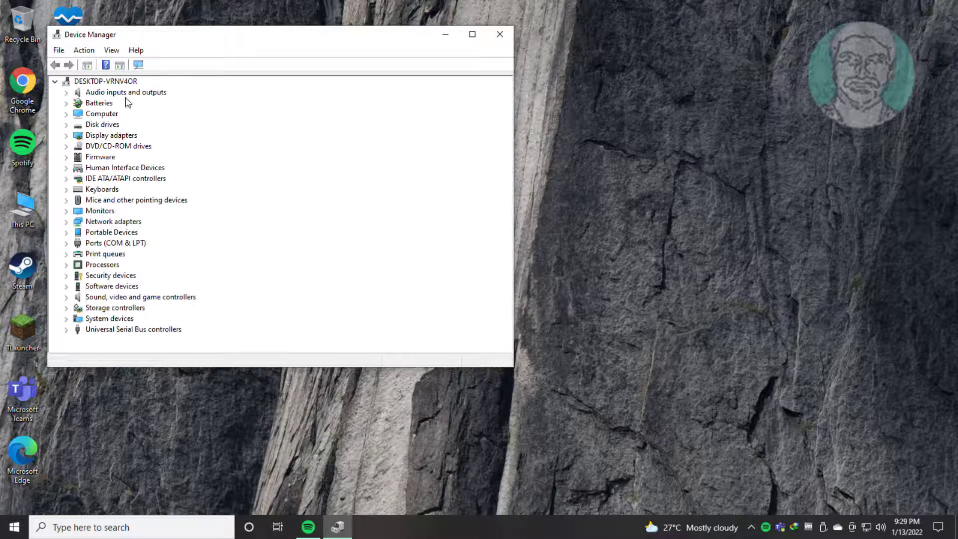
- Under Audio inputs and outputs, update the Microphone (High Definition Audio Device) driver by searching automatically for drivers
click(121, 96)
click(66, 93)
click(196, 105)
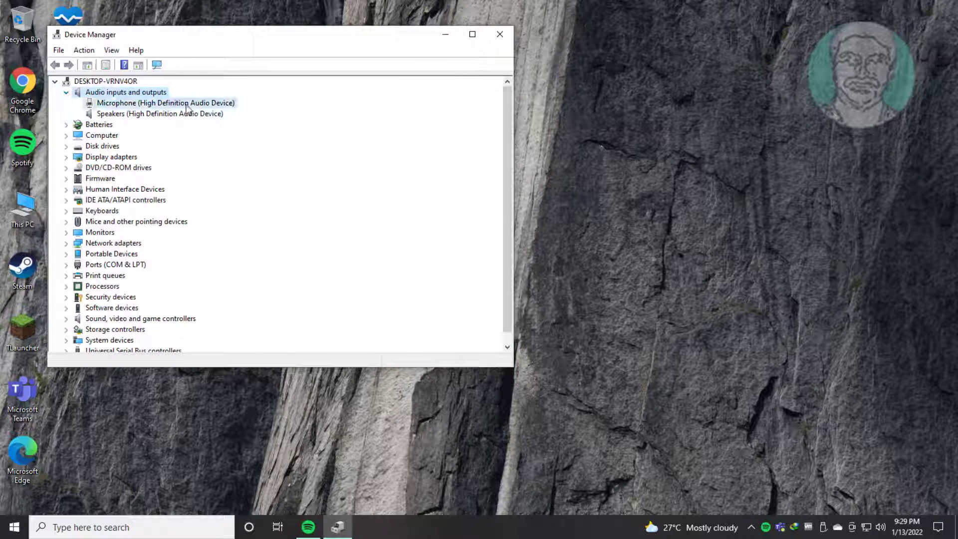
right_click(202, 106)
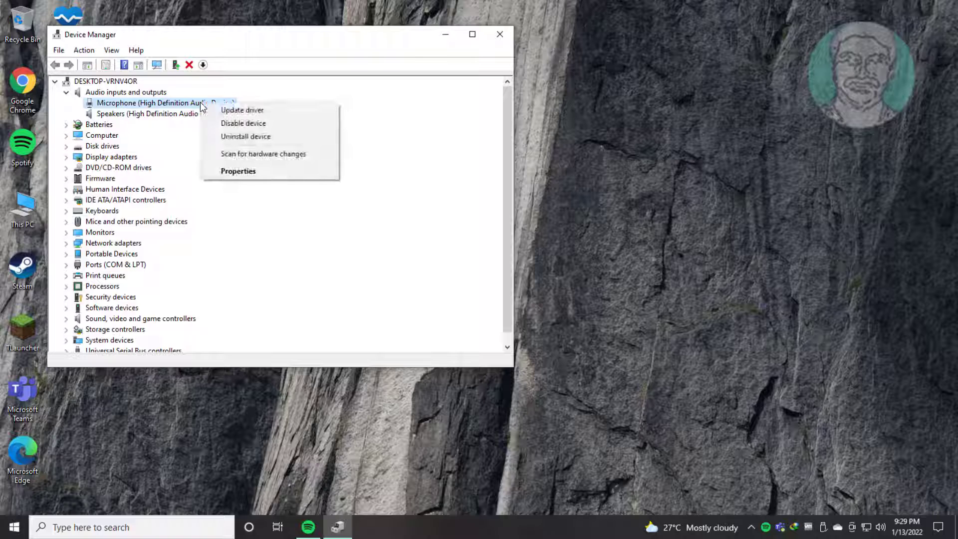
click(233, 108)
click(186, 183)
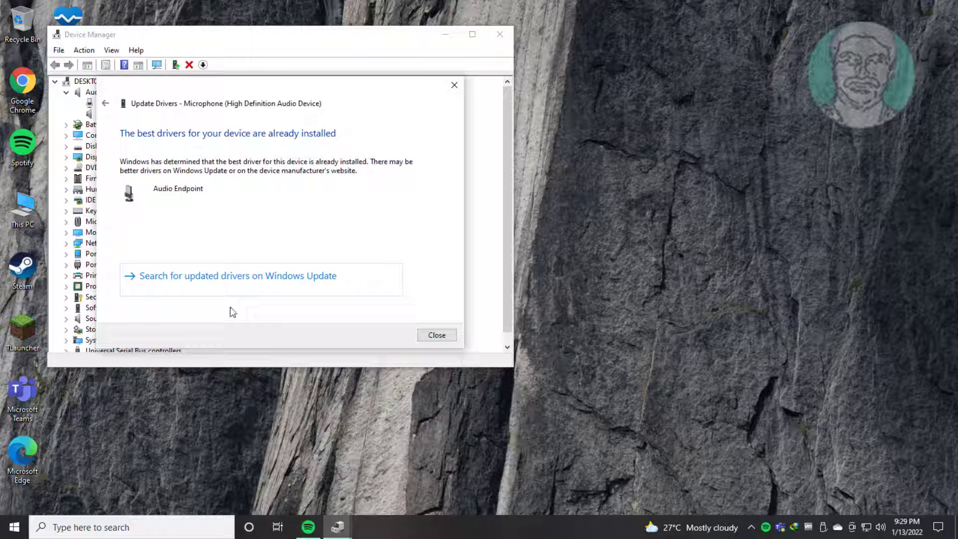
- Search for updated microphone drivers on Windows Update, retry the update check, and close Settings
click(235, 278)
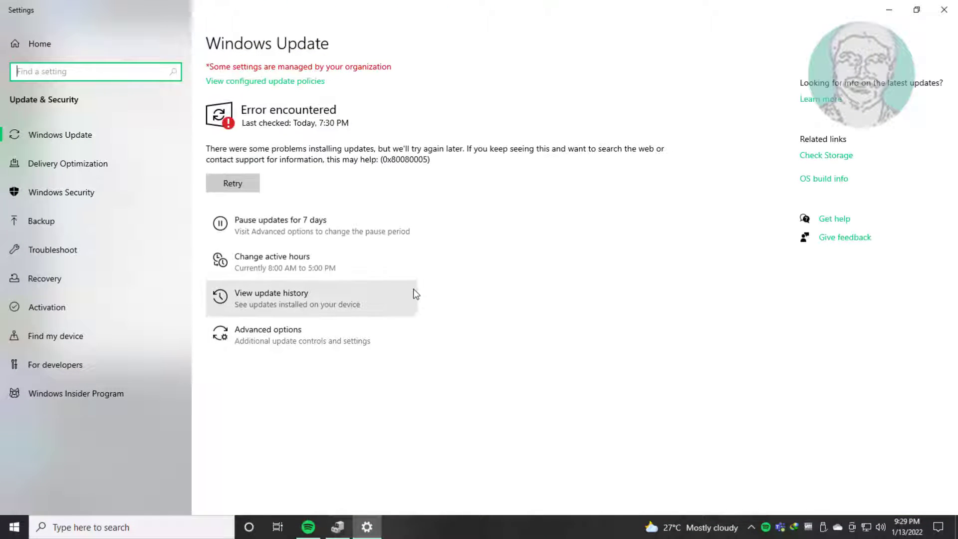
click(233, 188)
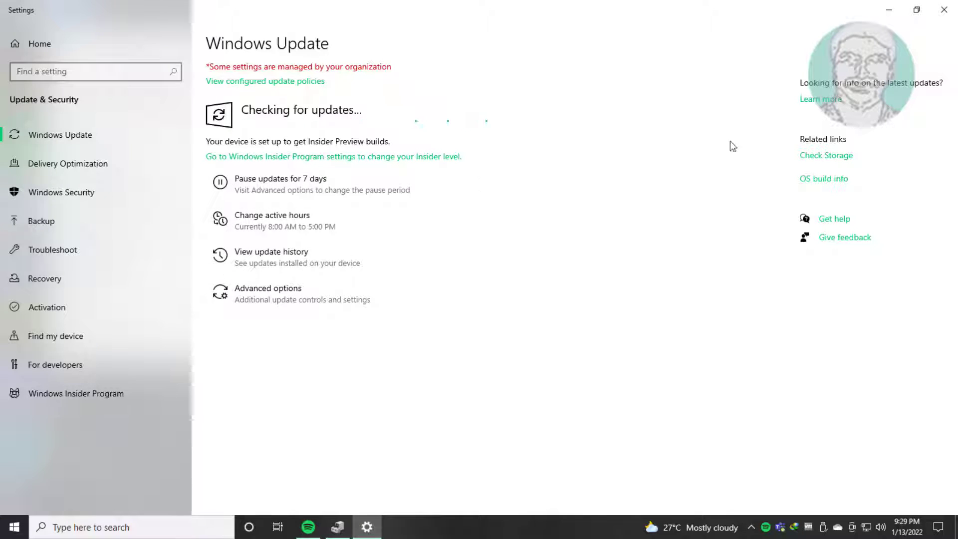
click(943, 10)
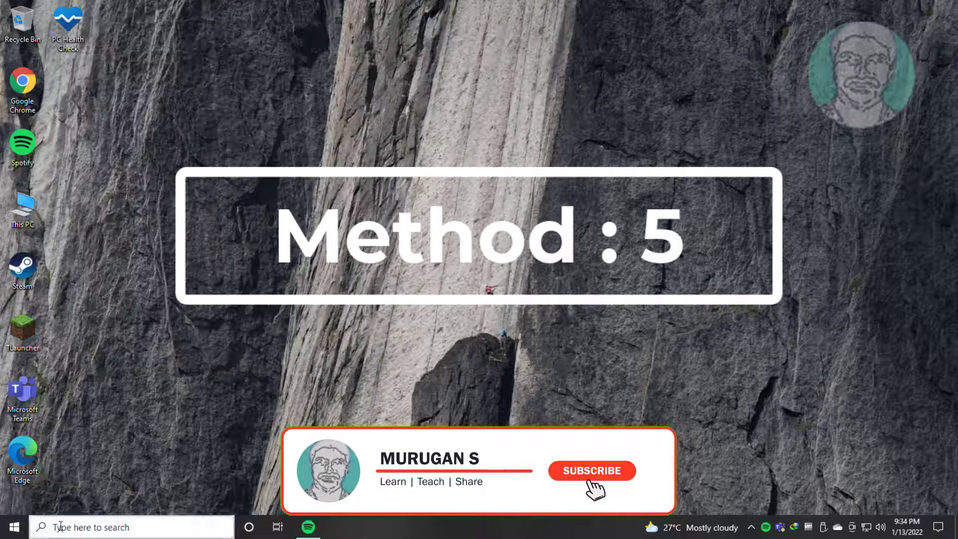
- Search Windows for "device manager" and open Device Manager again
click(67, 527)
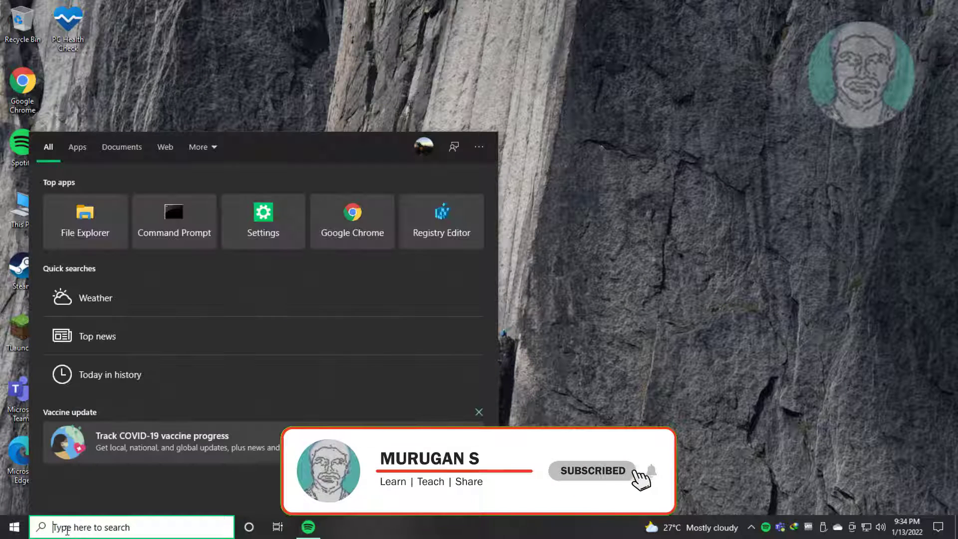
text(device man)
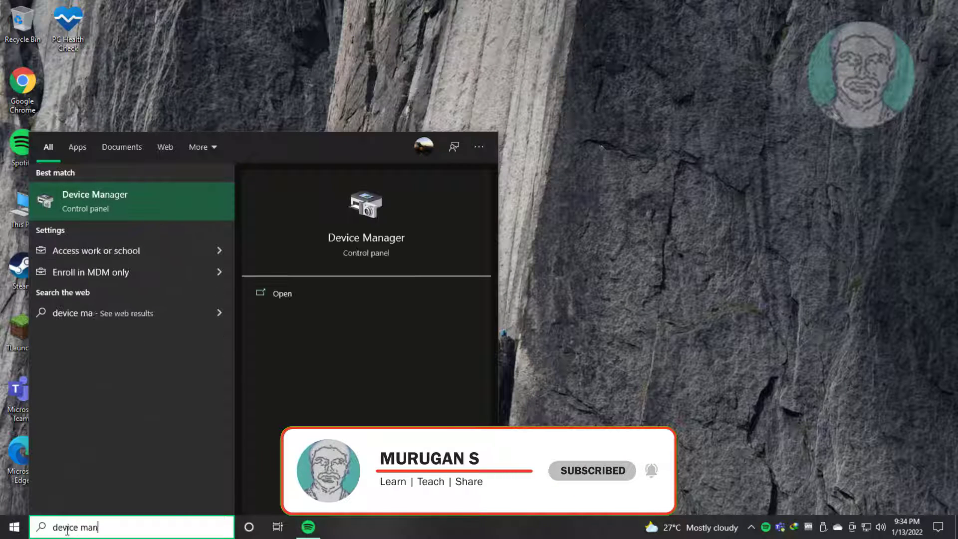
text(ager)
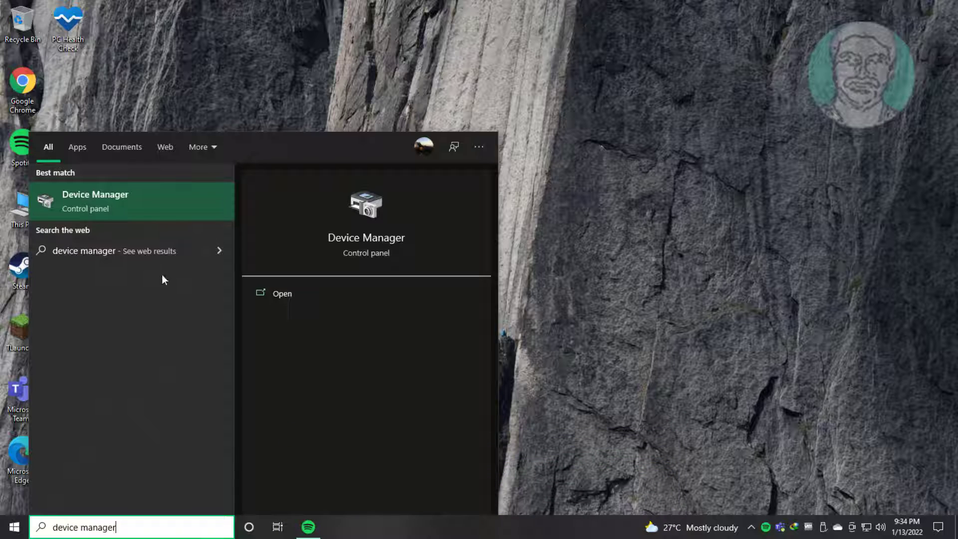
click(144, 195)
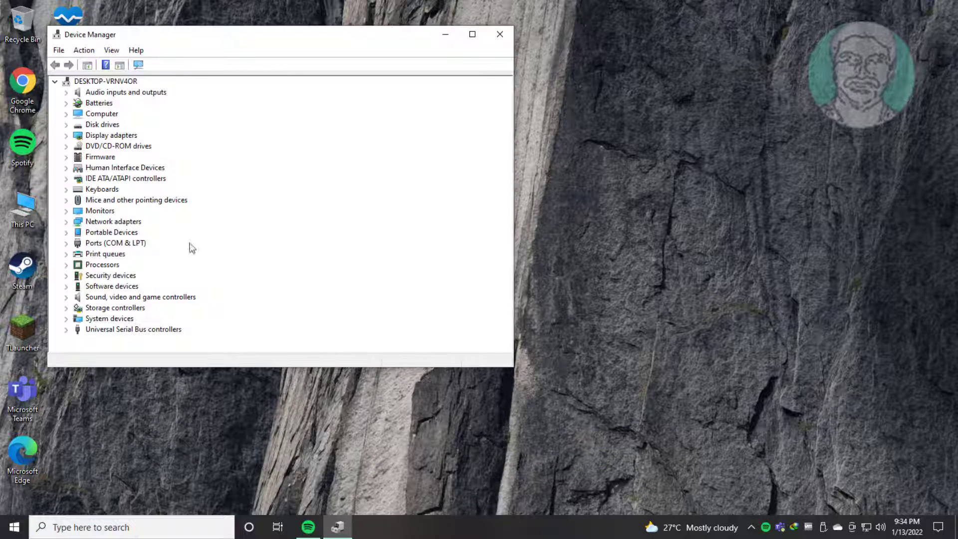
- Uninstall the Microphone (High Definition Audio Device) listed under Audio inputs and outputs
click(154, 93)
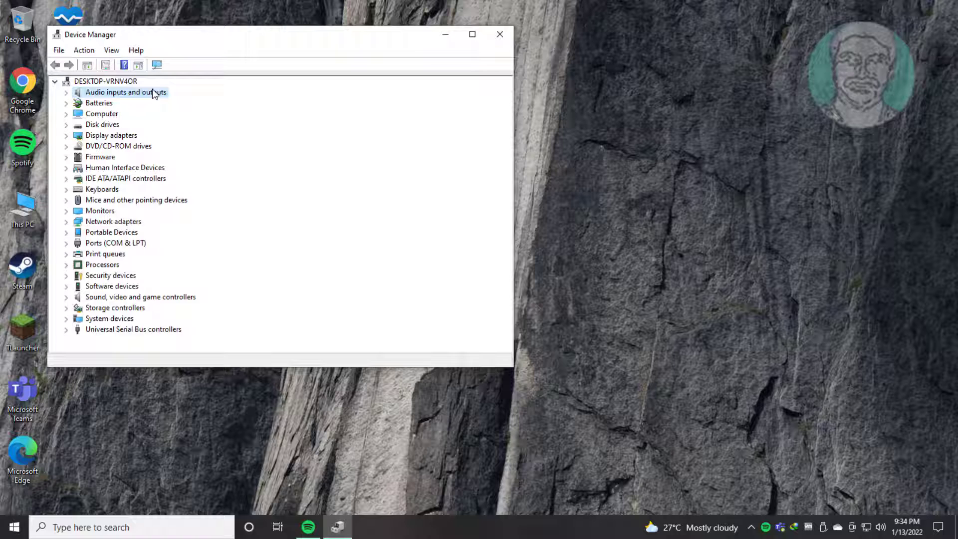
click(66, 93)
click(184, 103)
right_click(187, 105)
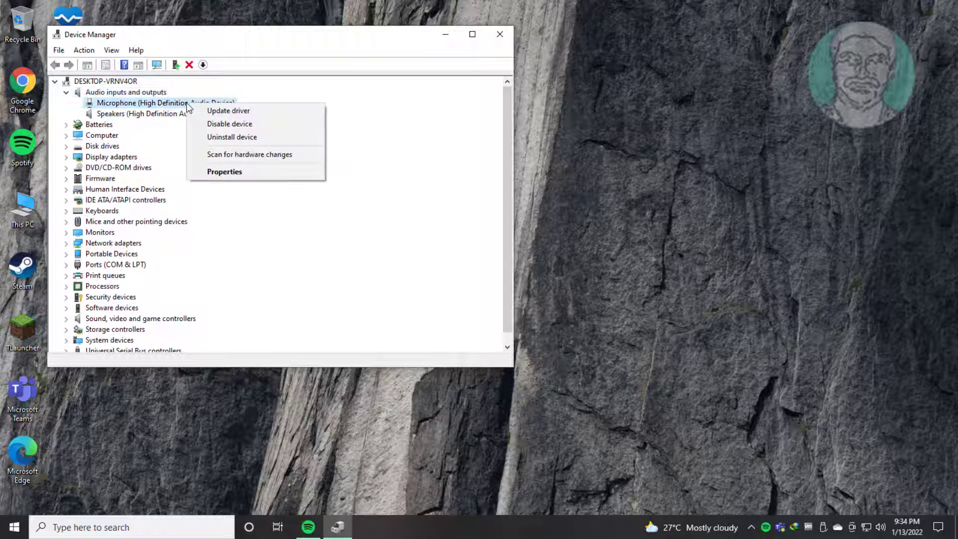
click(228, 137)
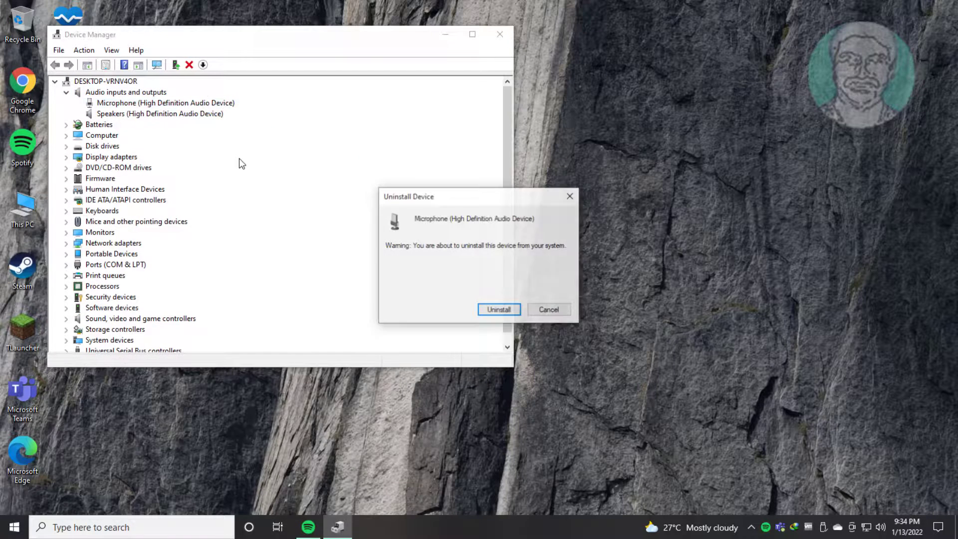
click(488, 311)
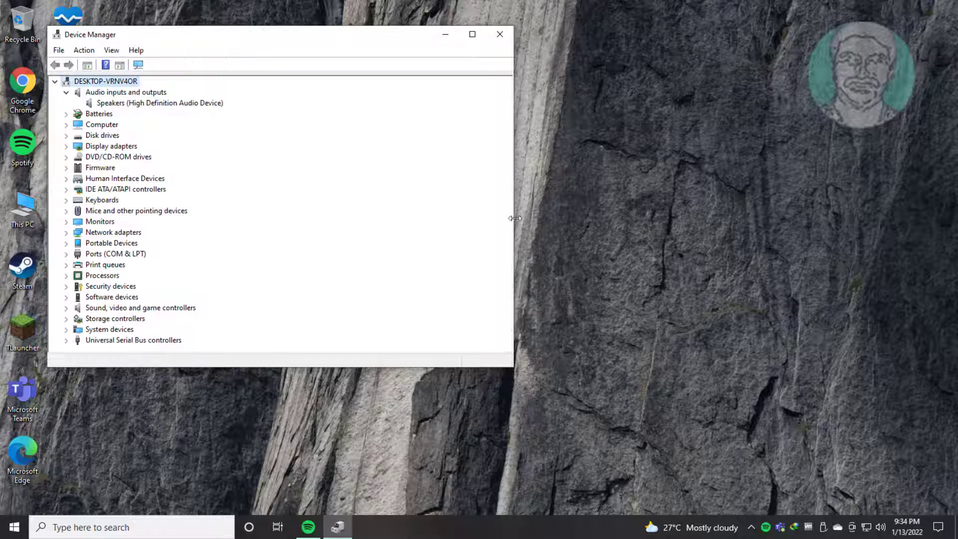
- Close Device Manager and restart the computer
click(498, 36)
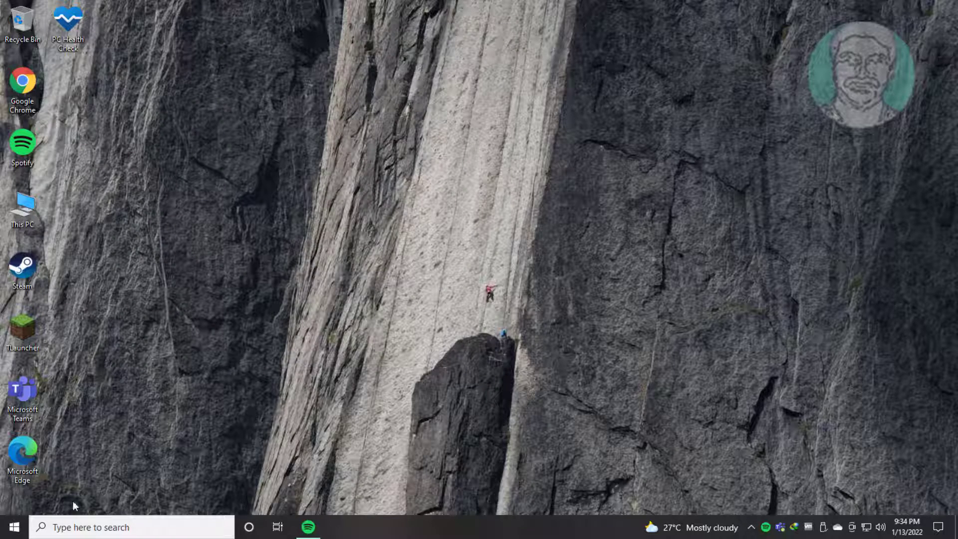
click(14, 526)
click(15, 500)
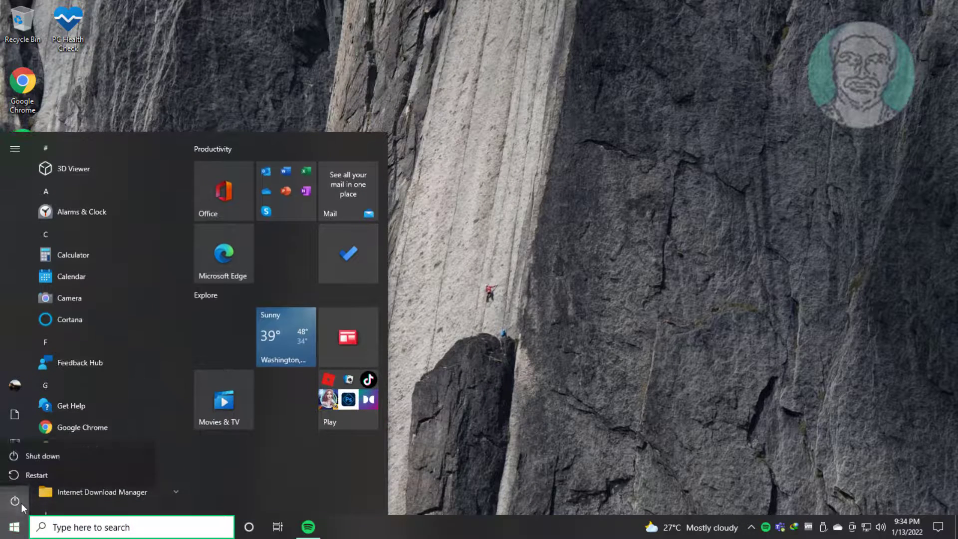
click(50, 471)
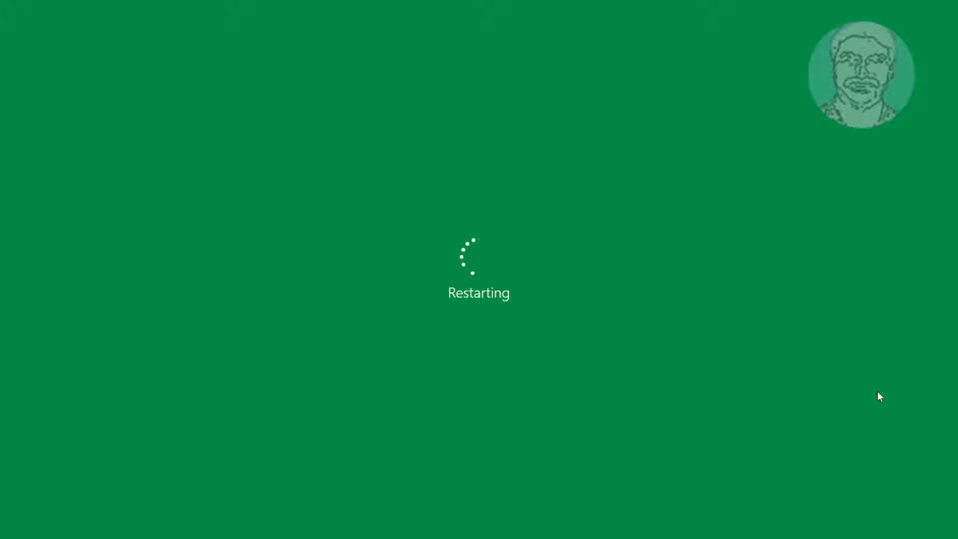